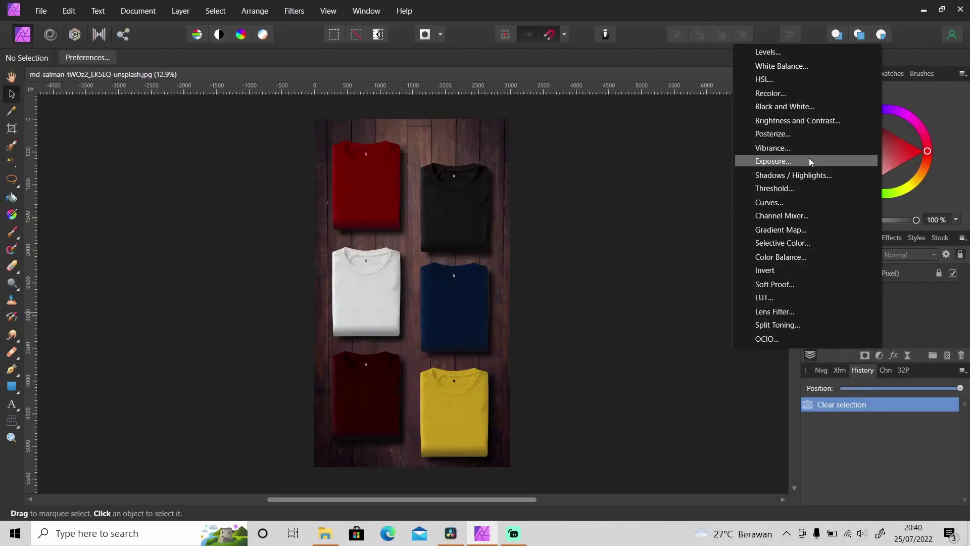
# Step: Add an HSL Shift limited to yellows, sample the shirt, and shift hue about -65° to green
pyautogui.click(773, 80)
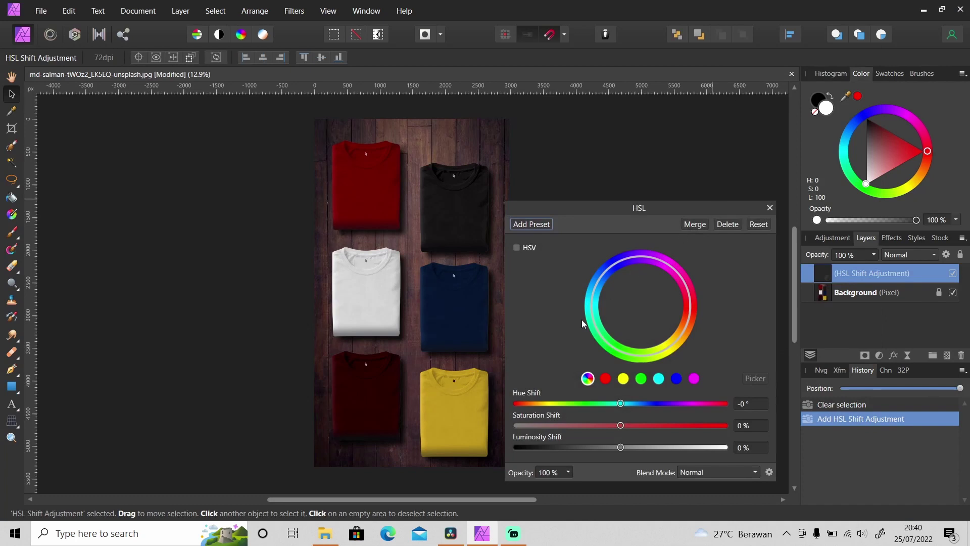
pyautogui.click(624, 380)
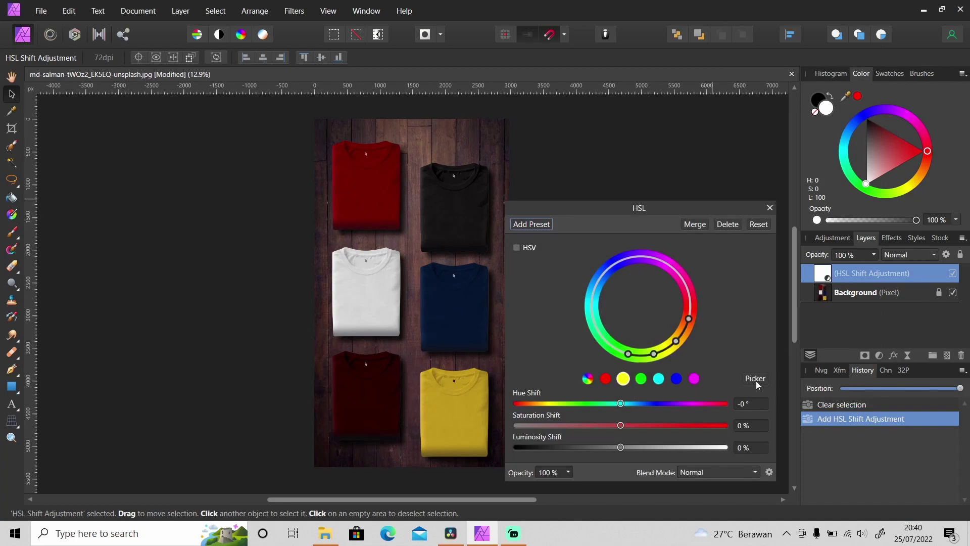
pyautogui.click(756, 380)
pyautogui.click(453, 426)
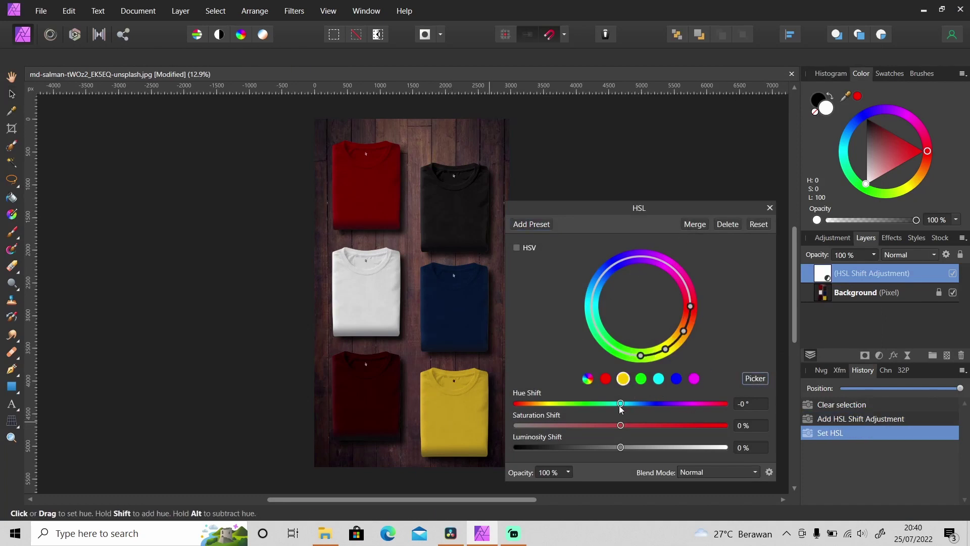
pyautogui.moveTo(621, 405)
pyautogui.mouseDown()
pyautogui.moveTo(537, 410)
pyautogui.moveTo(714, 404)
pyautogui.moveTo(651, 413)
pyautogui.moveTo(615, 405)
pyautogui.moveTo(624, 405)
pyautogui.mouseUp()
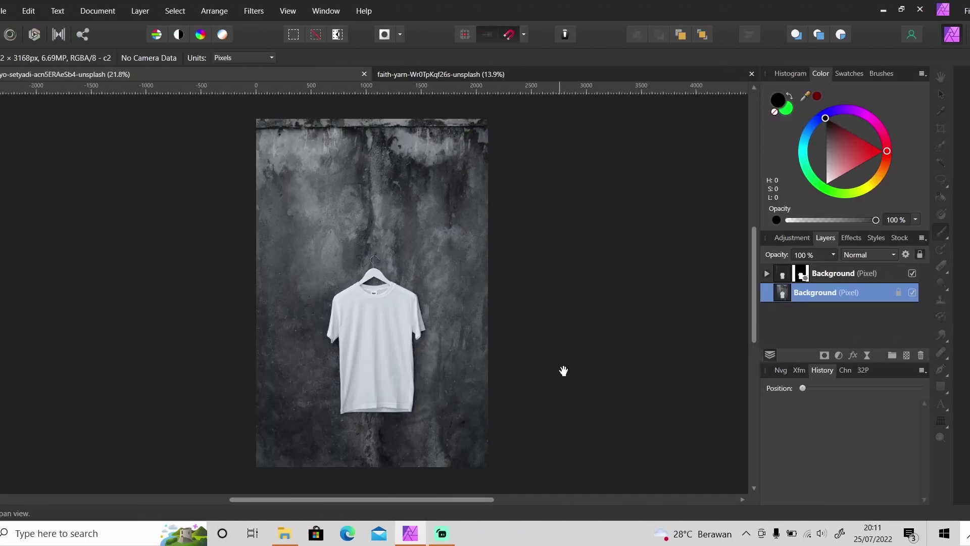
# Step: Zoom to 50%, load the shirt selection from the masked layer, then move it below Background and hide it
pyautogui.moveTo(563, 371); pyautogui.dragTo(603, 365)
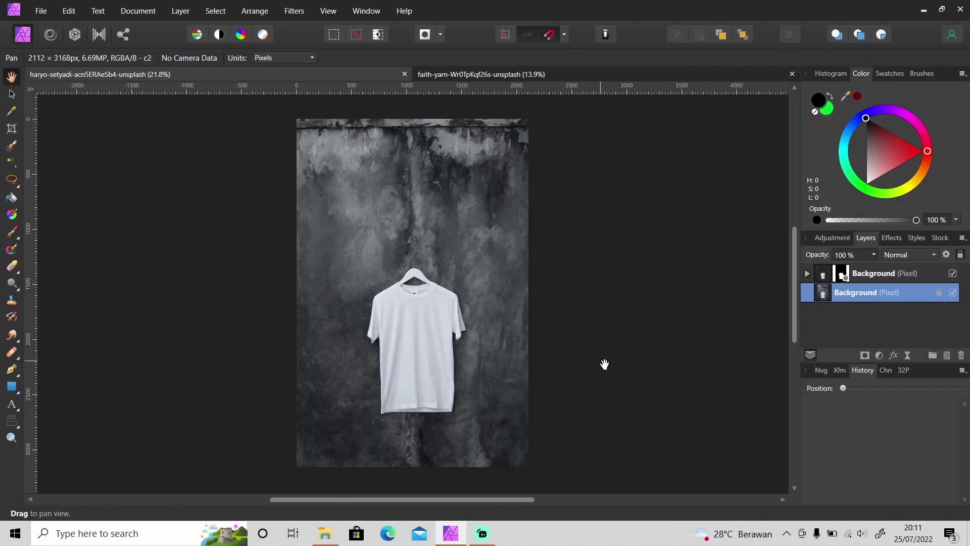
pyautogui.press('z')
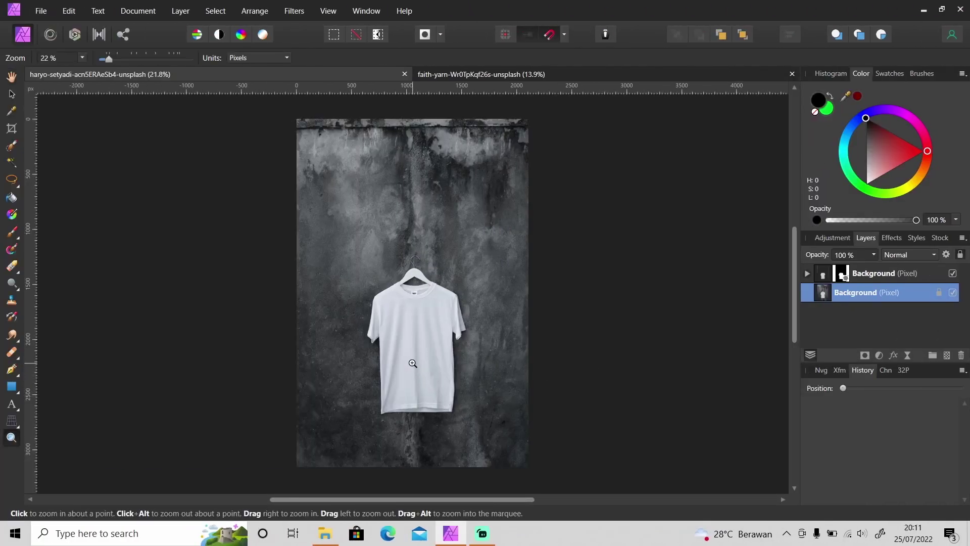
pyautogui.click(415, 363)
pyautogui.click(421, 361)
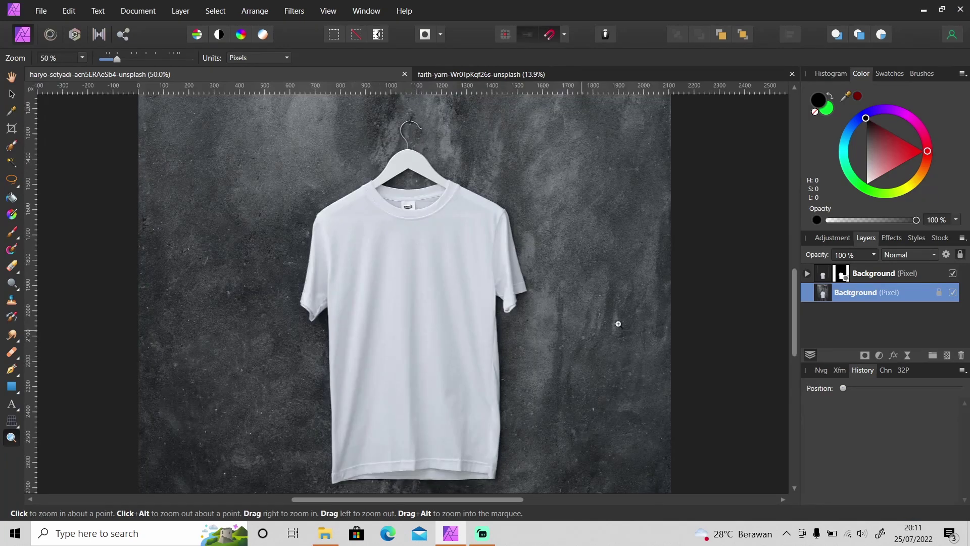
pyautogui.moveTo(793, 298); pyautogui.dragTo(796, 306)
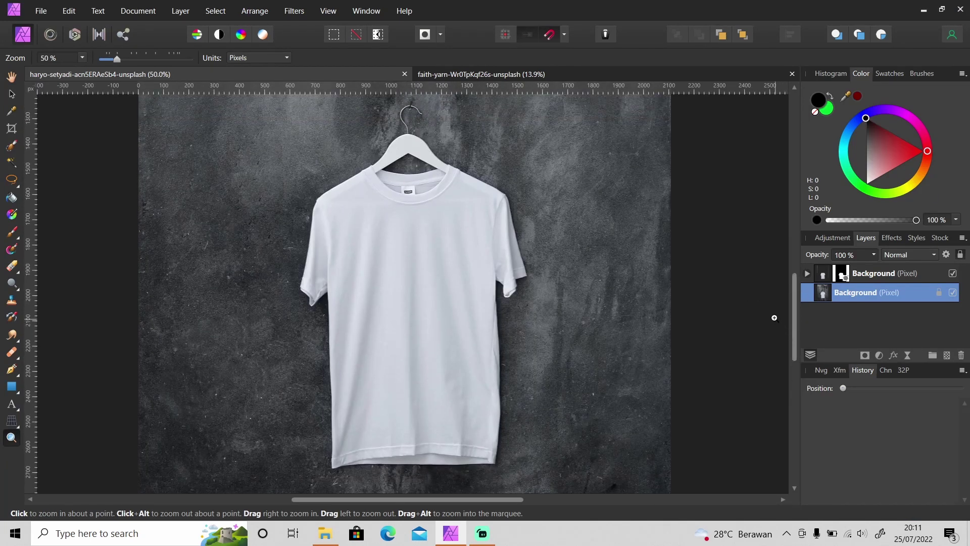
pyautogui.keyDown('ctrl'); pyautogui.click(844, 279); pyautogui.keyUp('ctrl')
pyautogui.moveTo(890, 273); pyautogui.dragTo(919, 325)
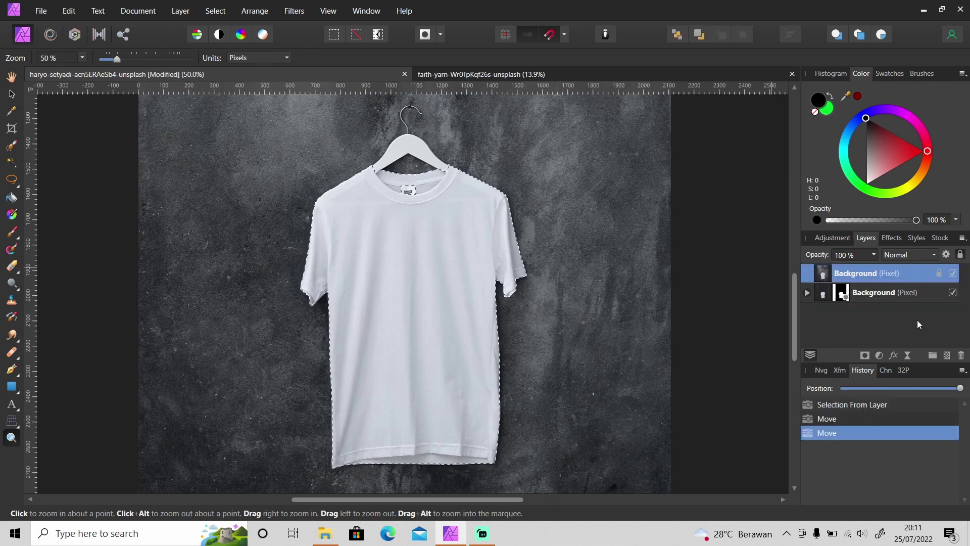
pyautogui.click(952, 293)
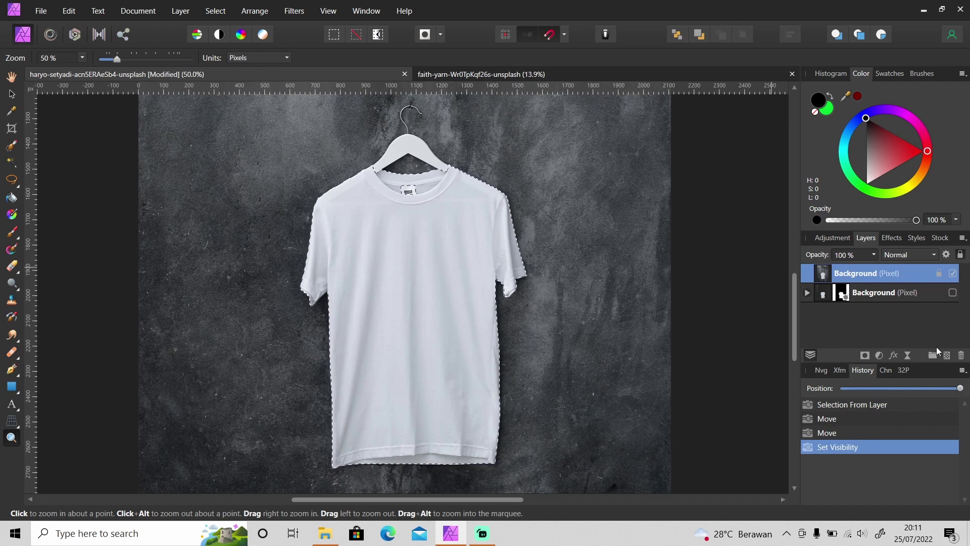
# Step: Add a new pixel layer, flood-fill the selected white shirt with cyan, and deselect
pyautogui.click(947, 356)
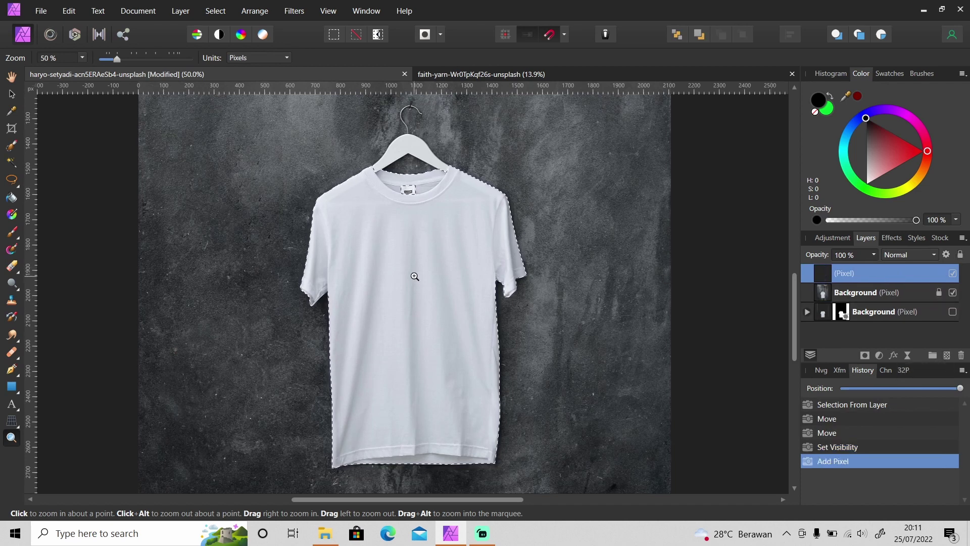
pyautogui.press('g')
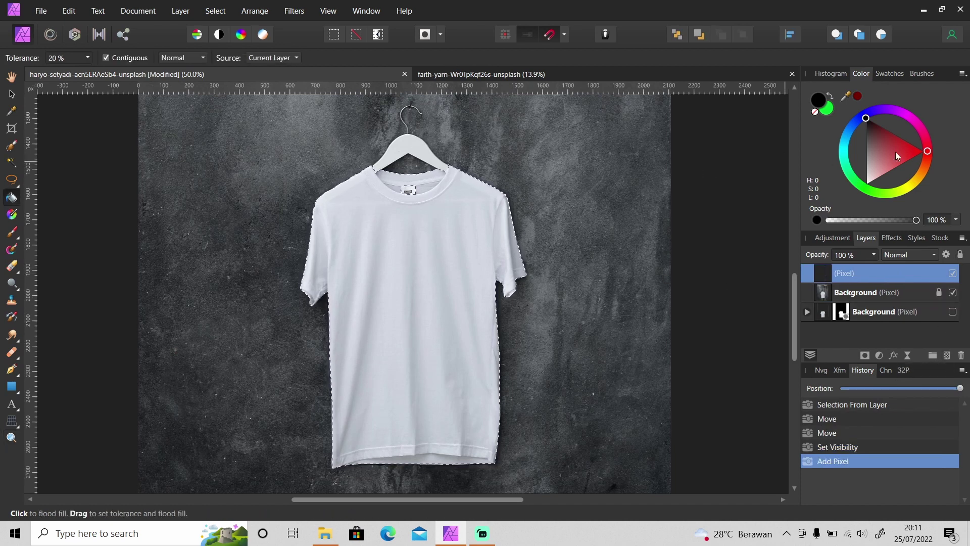
pyautogui.press('x')
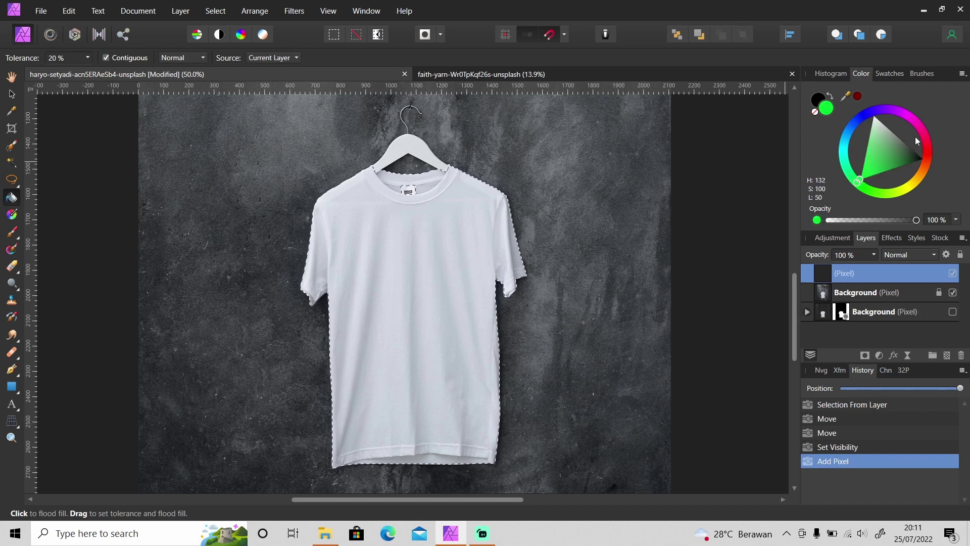
pyautogui.moveTo(859, 187); pyautogui.dragTo(848, 138)
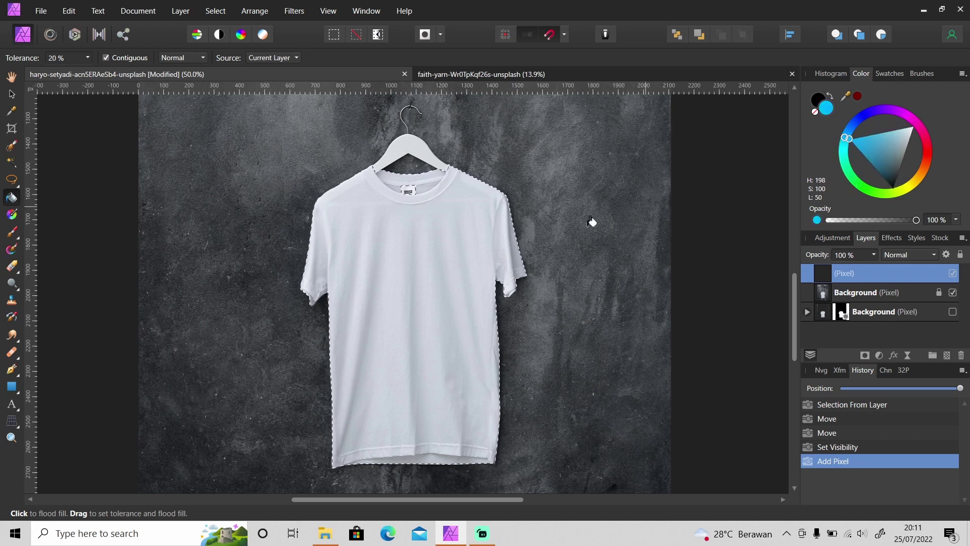
pyautogui.click(454, 278)
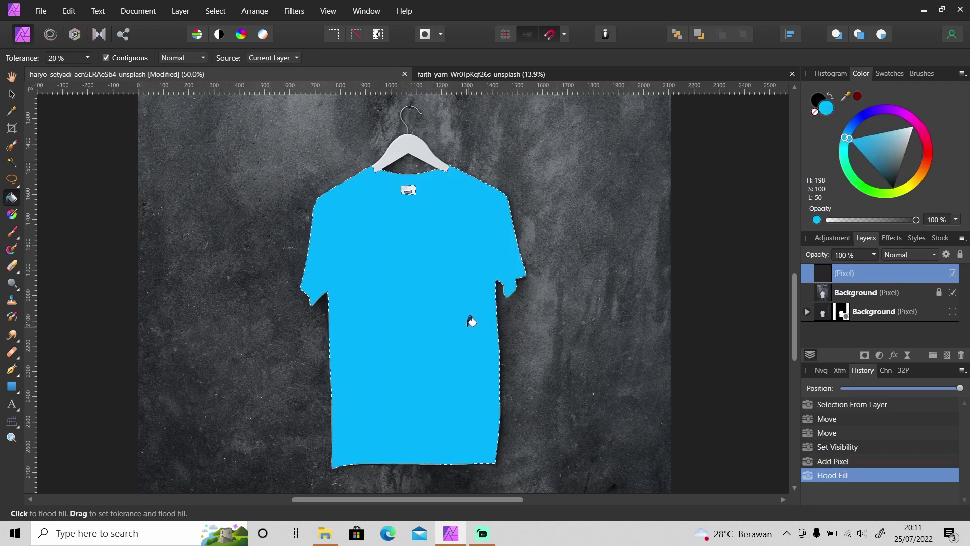
pyautogui.hotkey('ctrl', 'd')
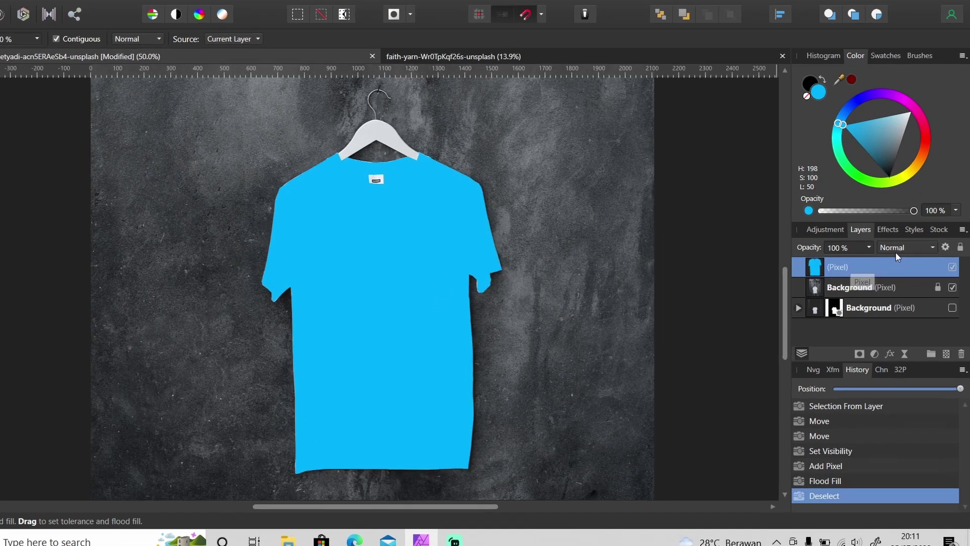
# Step: Set the cyan fill layer's blend mode to Multiply
pyautogui.click(905, 255)
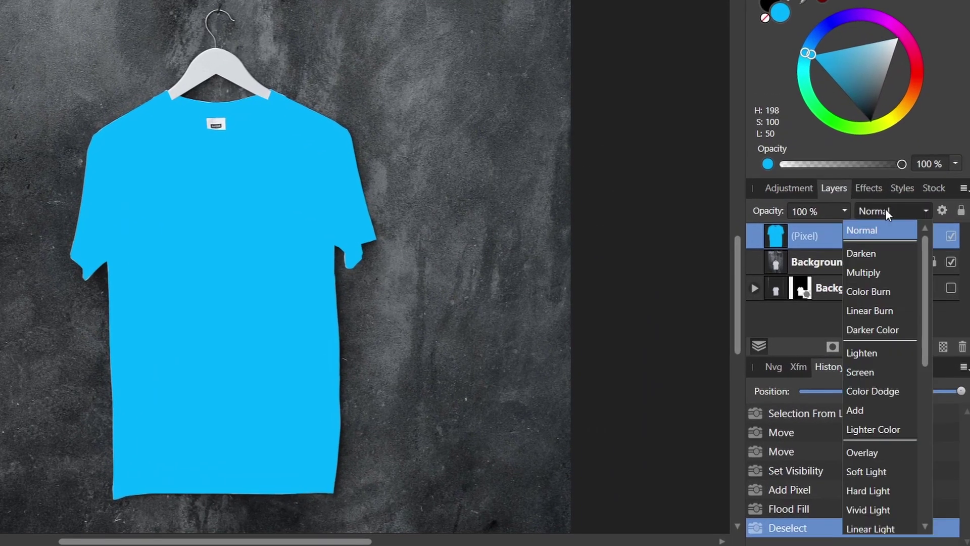
pyautogui.click(875, 272)
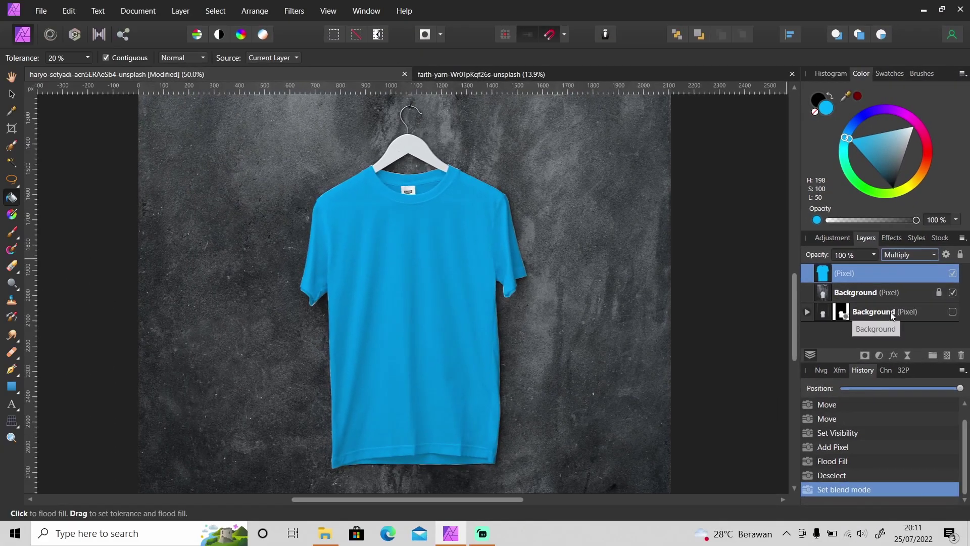
pyautogui.click(879, 356)
pyautogui.press('Escape')
# Step: Nest the Curves adjustment in the cyan fill layer and steepen the curve to brighten the shirt
pyautogui.moveTo(874, 273); pyautogui.dragTo(878, 296)
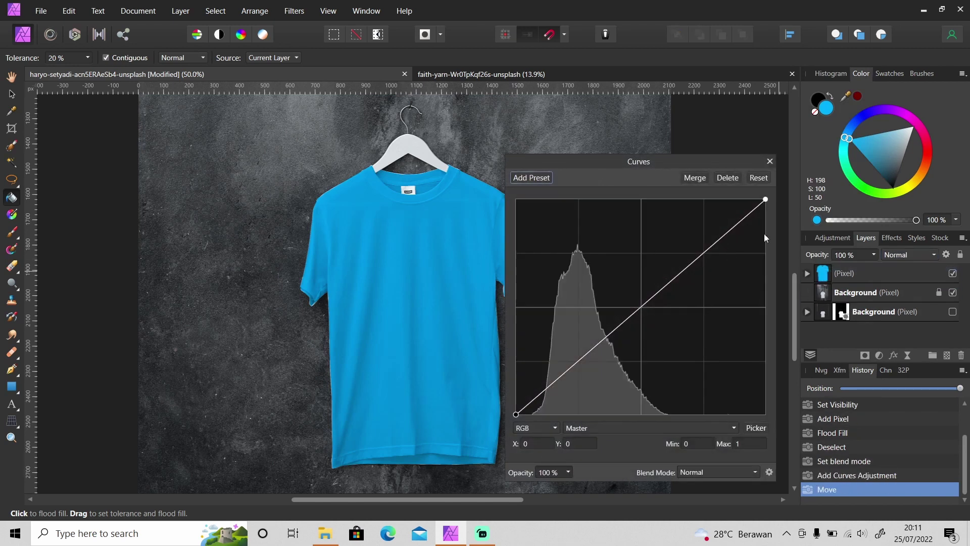
pyautogui.click(808, 273)
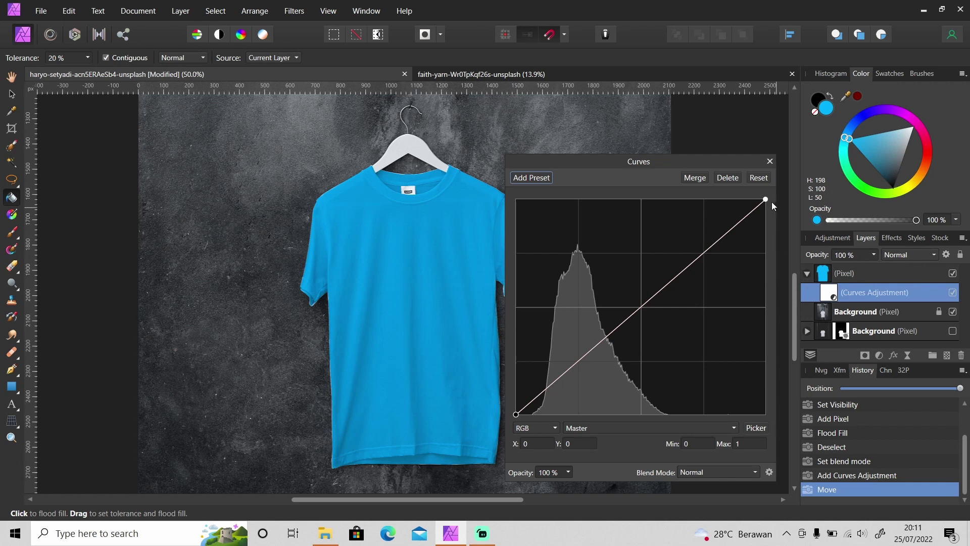
pyautogui.moveTo(767, 199)
pyautogui.mouseDown()
pyautogui.moveTo(694, 199)
pyautogui.moveTo(757, 187)
pyautogui.moveTo(771, 253)
pyautogui.moveTo(782, 190)
pyautogui.mouseUp()
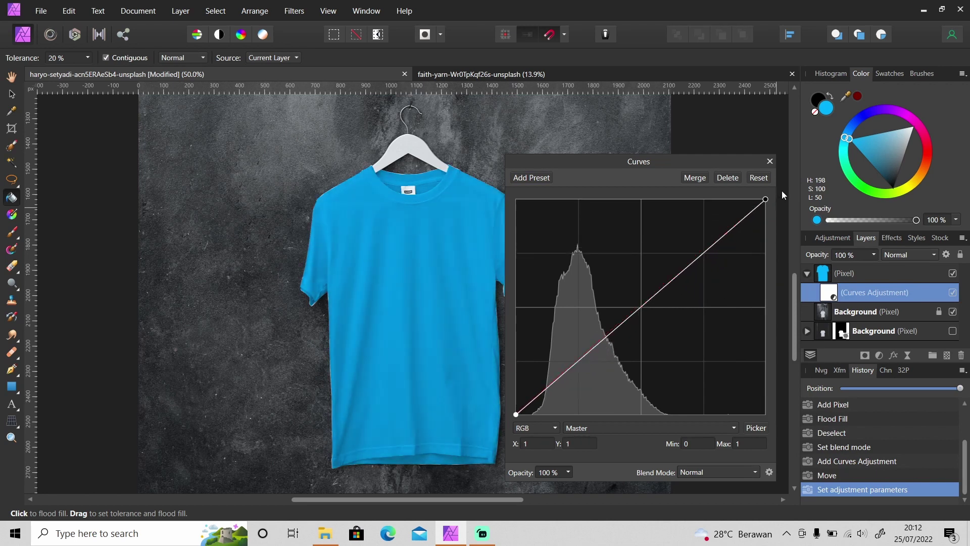
pyautogui.click(770, 162)
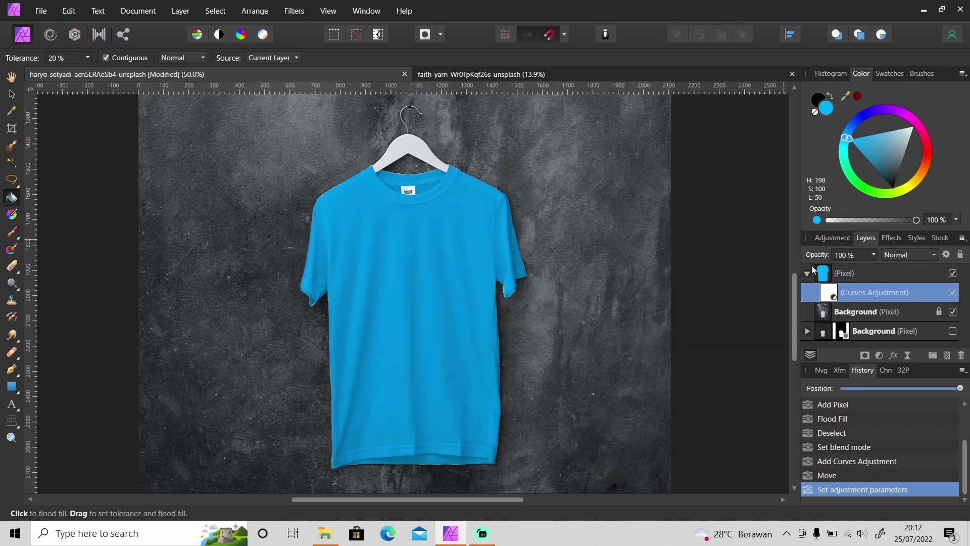
# Step: Reselect the fill layer and refill the white shirt with green, then yellow
pyautogui.click(854, 273)
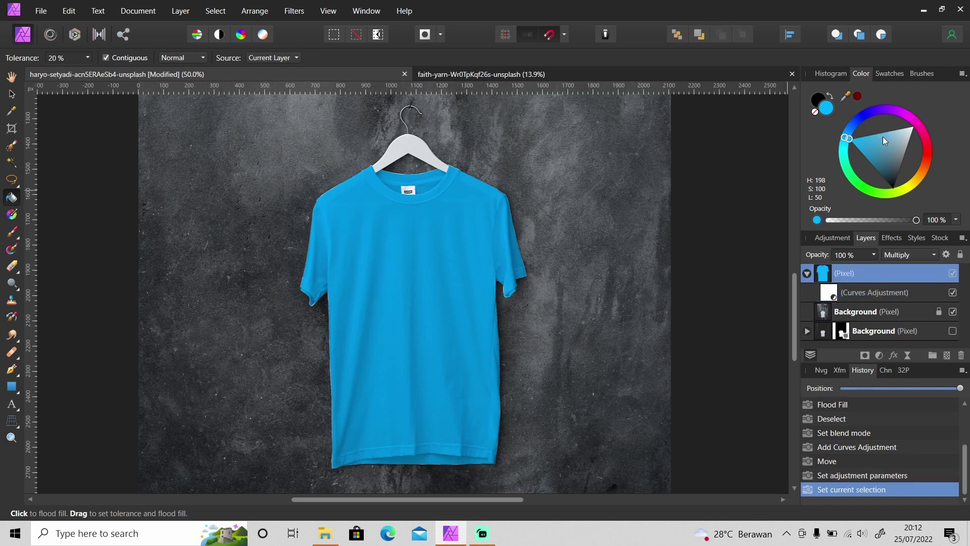
pyautogui.click(854, 181)
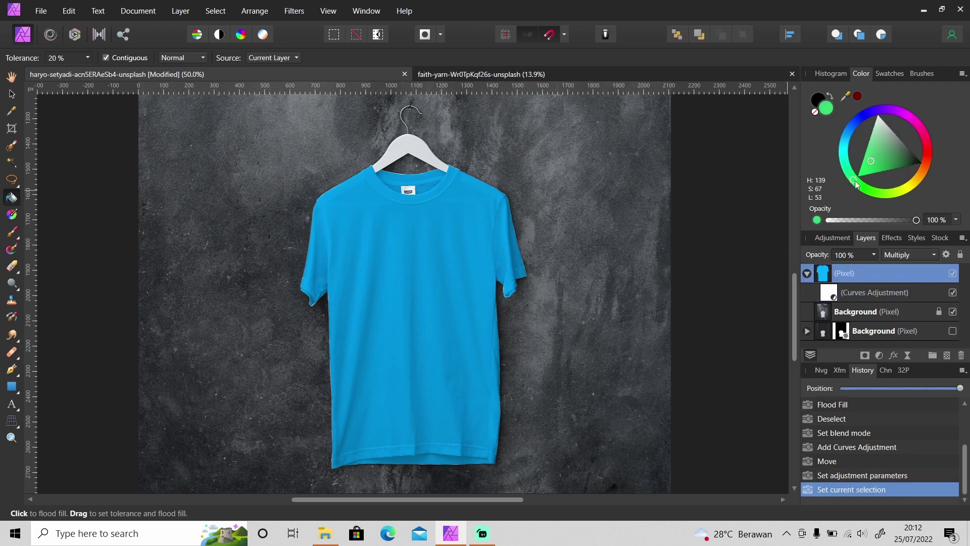
pyautogui.click(871, 162)
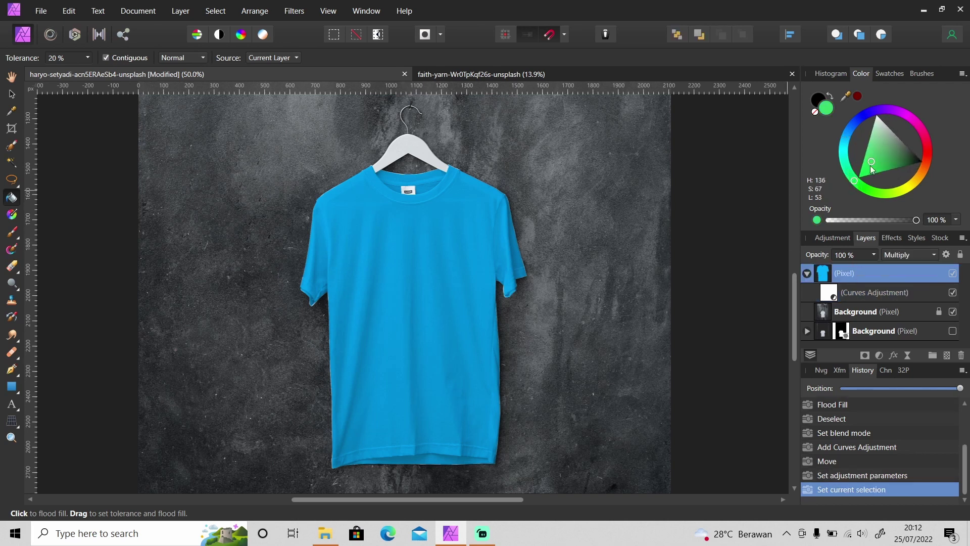
pyautogui.click(451, 295)
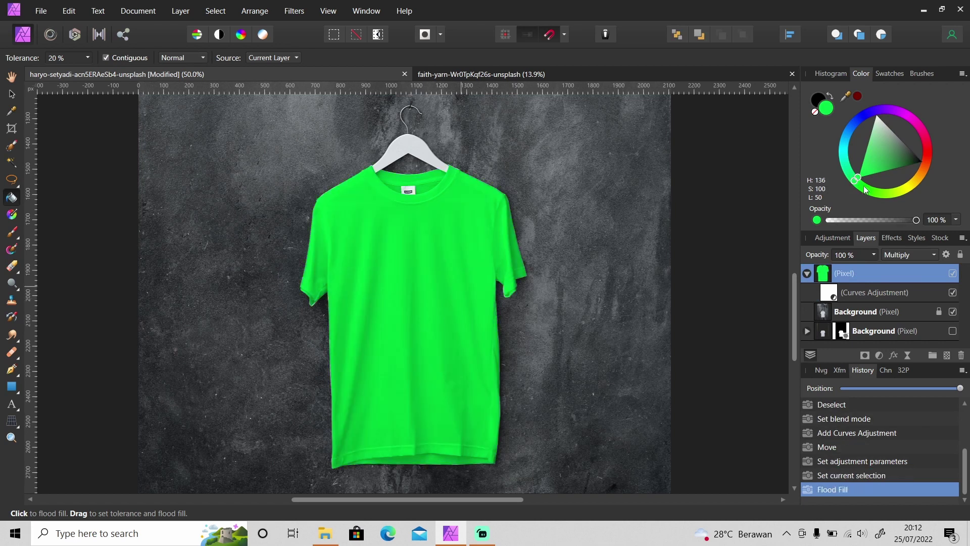
pyautogui.moveTo(858, 187); pyautogui.dragTo(912, 184)
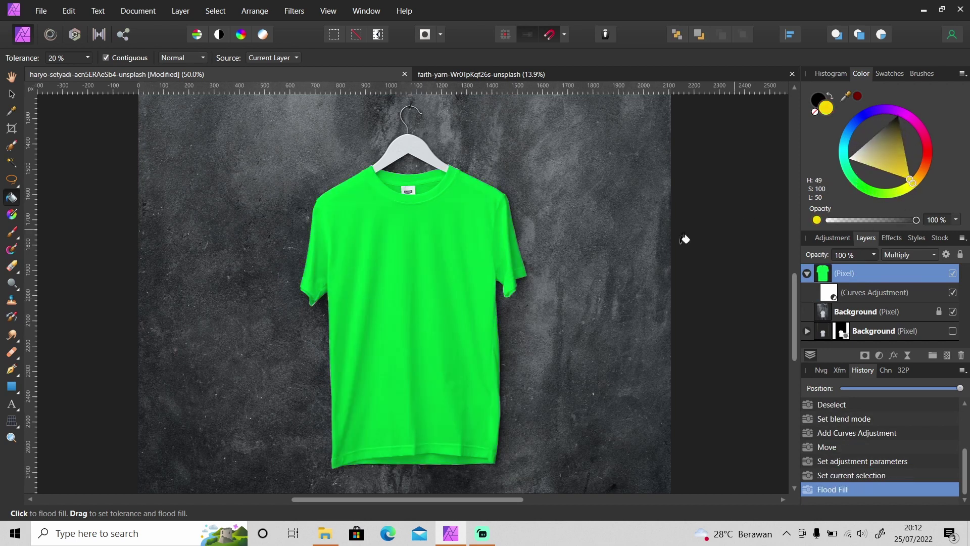
pyautogui.click(435, 327)
# Step: Refill the white shirt with red, then magenta, then blue
pyautogui.moveTo(921, 159); pyautogui.dragTo(927, 148)
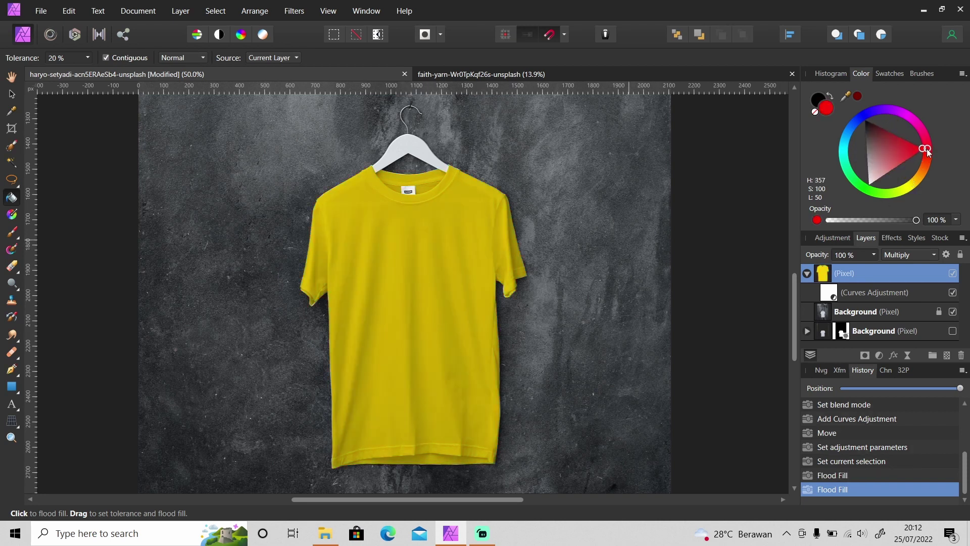
pyautogui.click(465, 283)
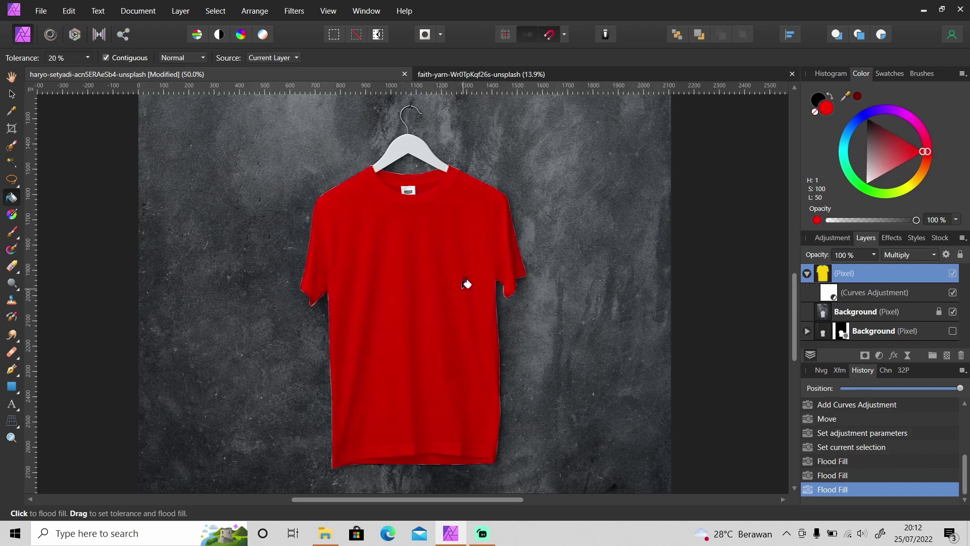
pyautogui.click(907, 123)
pyautogui.click(440, 344)
pyautogui.click(863, 120)
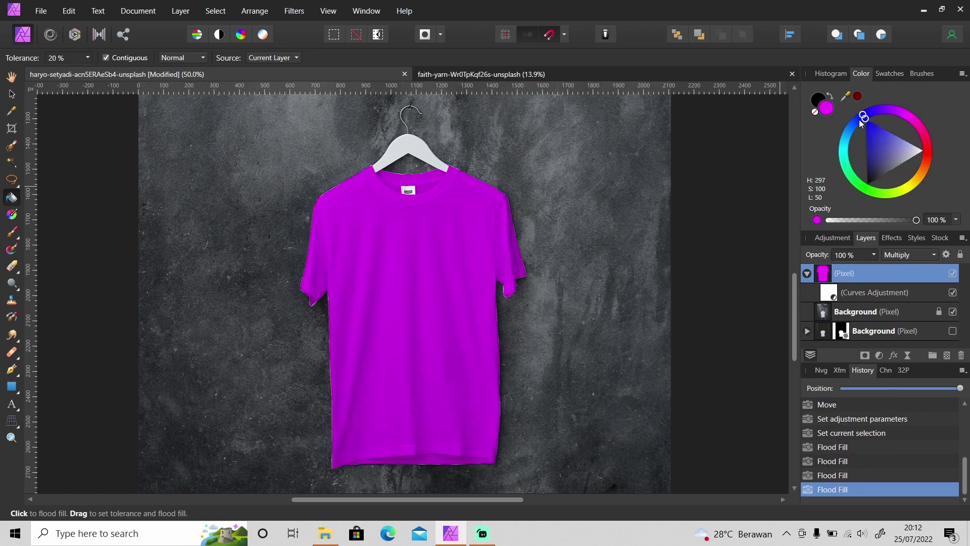
pyautogui.click(488, 361)
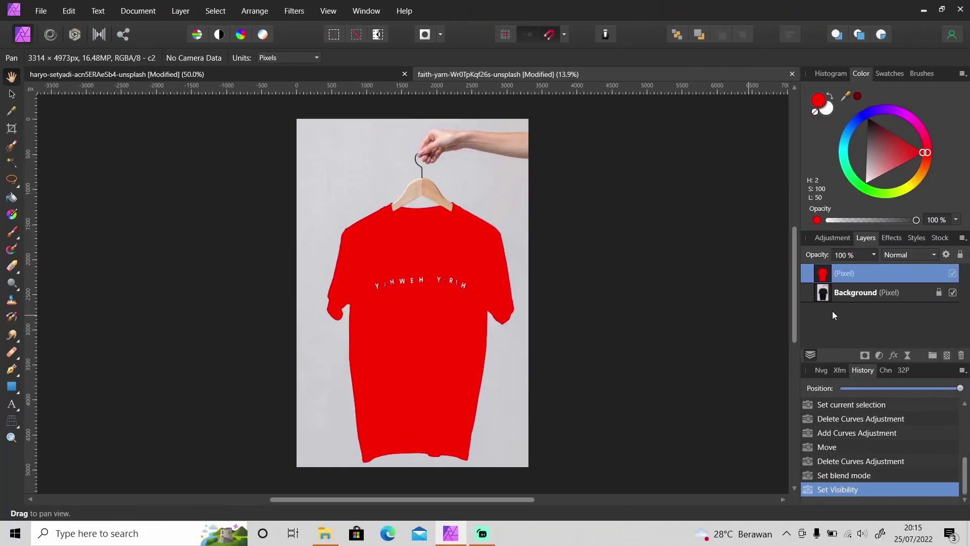
# Step: Hide the red fill to view the black shirt, then reselect and show it again
pyautogui.click(953, 274)
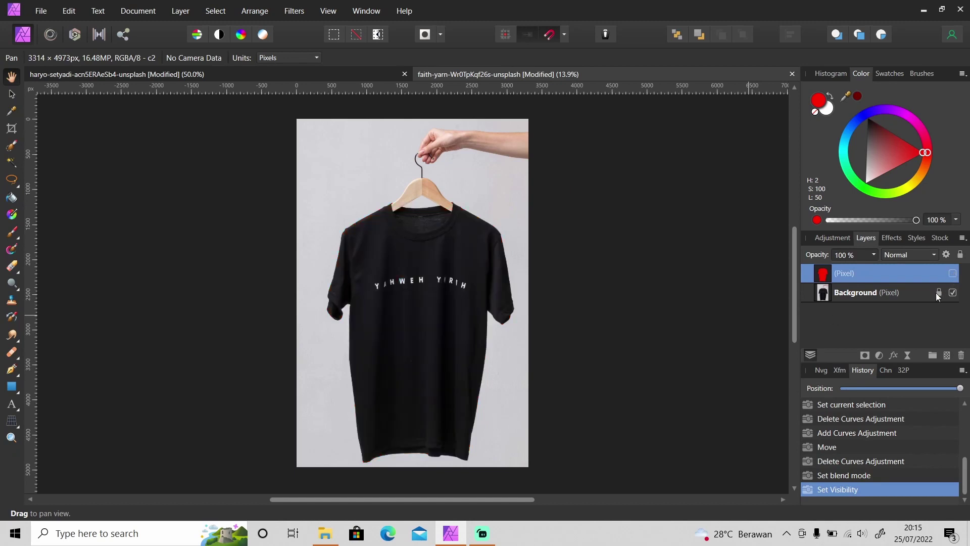
pyautogui.click(879, 295)
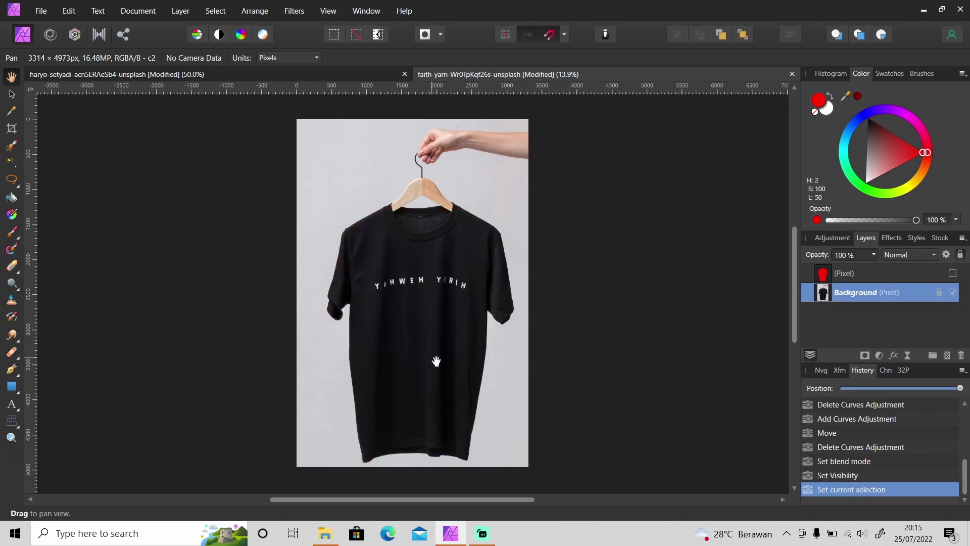
pyautogui.click(864, 275)
pyautogui.click(953, 274)
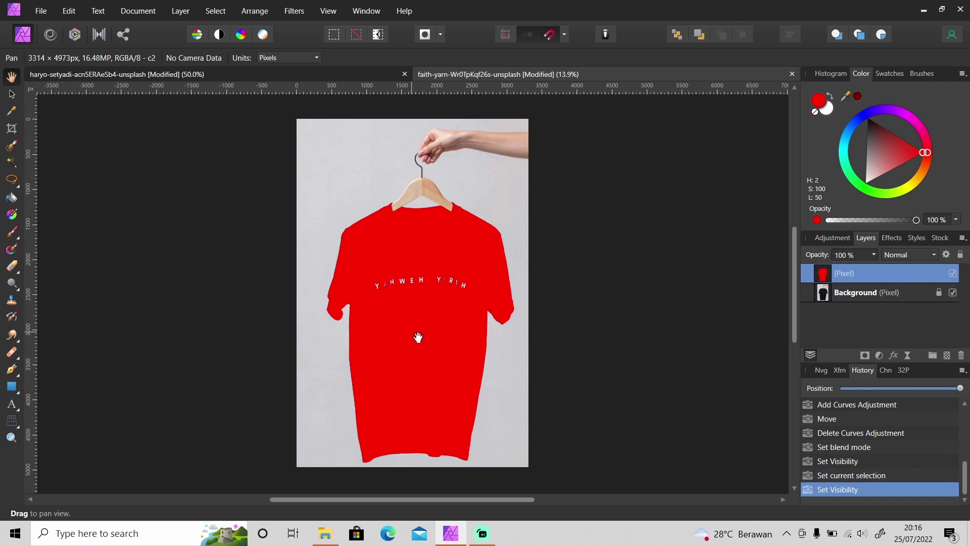
# Step: Try Multiply, then settle on Soft Light blending for the red fill layer
pyautogui.click(901, 256)
pyautogui.click(897, 305)
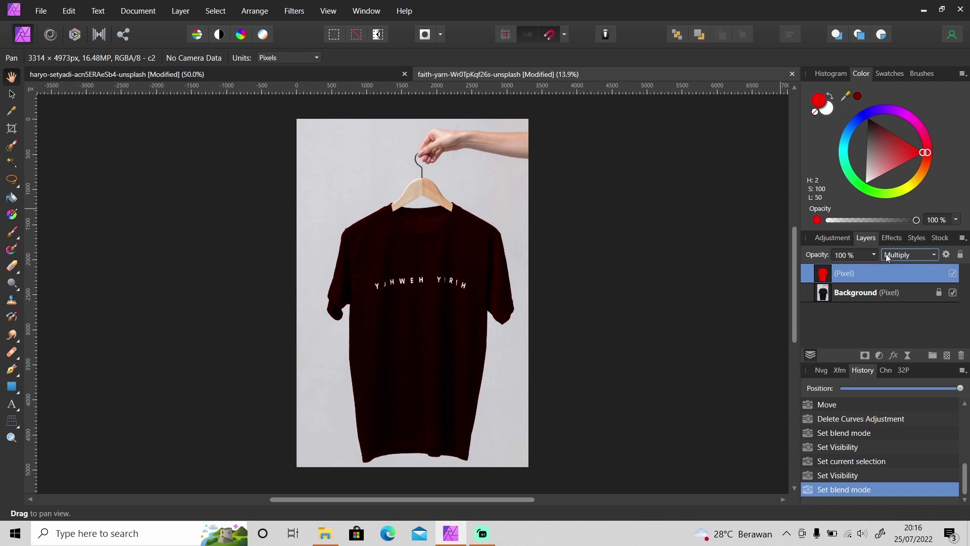
pyautogui.click(902, 255)
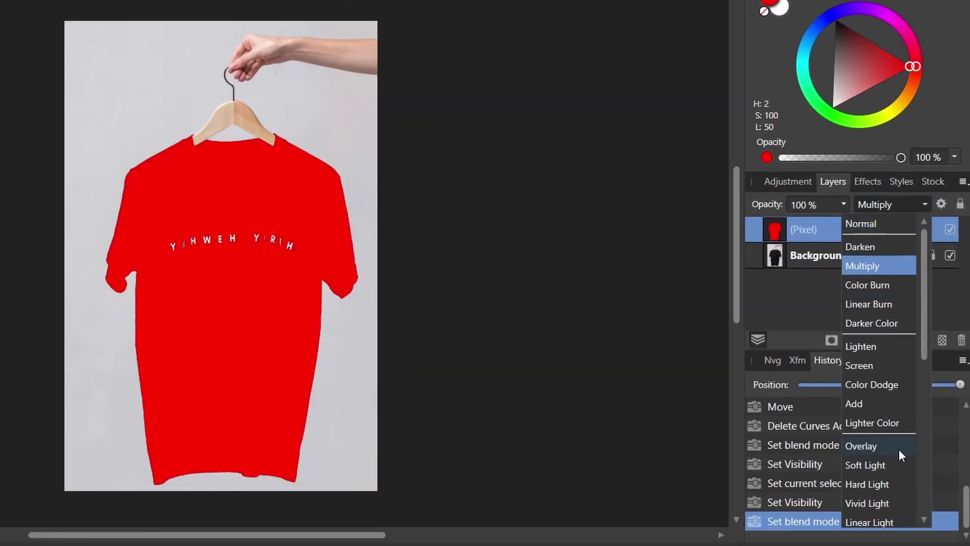
pyautogui.click(886, 463)
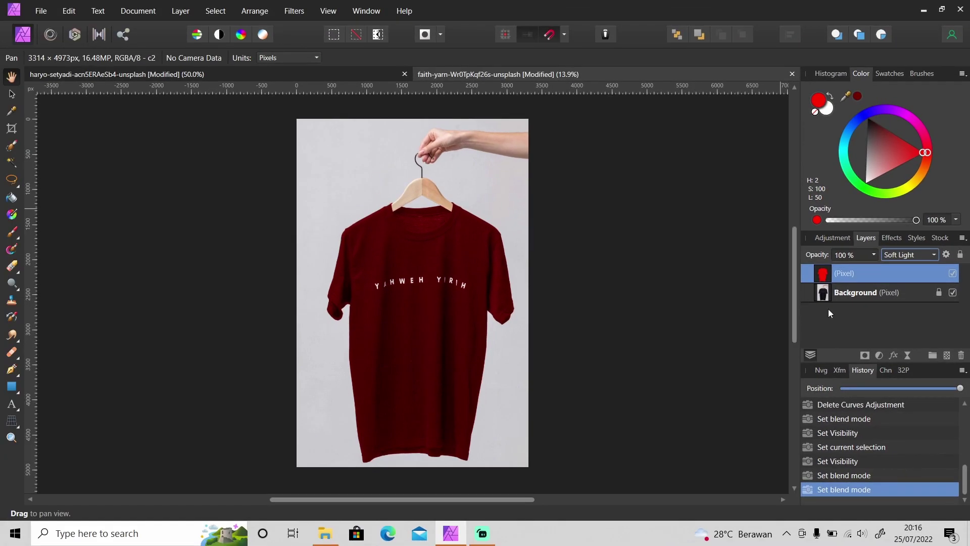
pyautogui.click(879, 356)
# Step: Add a Curves adjustment nested in the red fill layer, lowering then resetting its top point
pyautogui.click(785, 203)
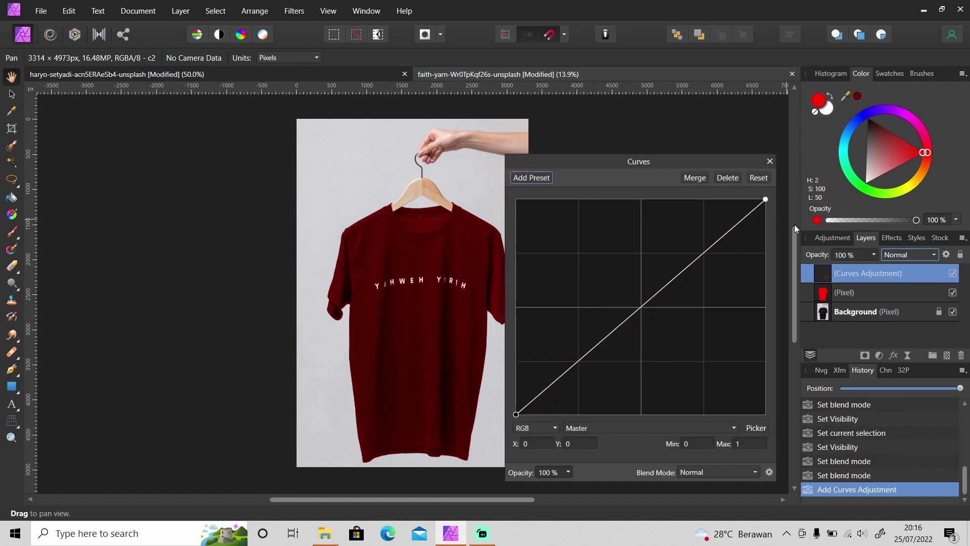
pyautogui.moveTo(840, 273); pyautogui.dragTo(824, 296)
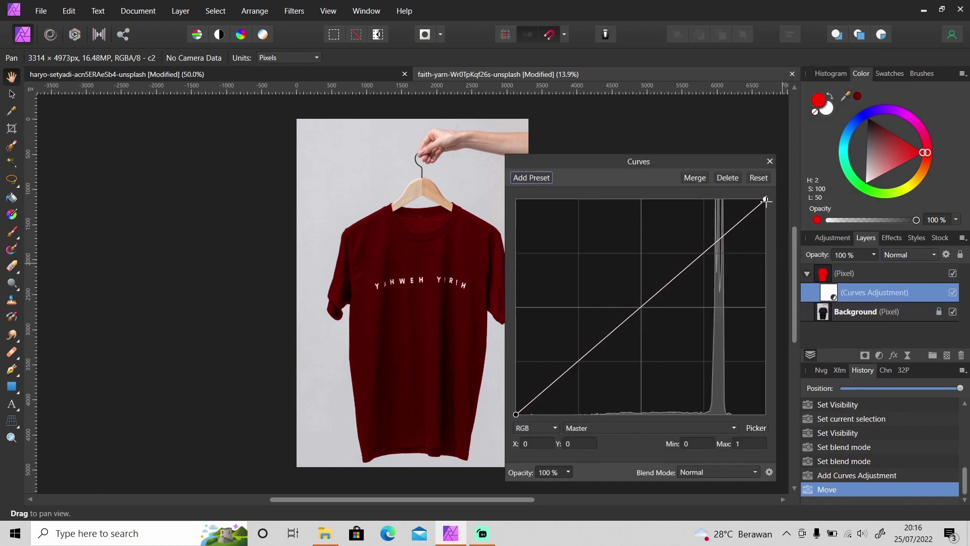
pyautogui.moveTo(766, 200); pyautogui.dragTo(805, 182)
pyautogui.moveTo(516, 414)
pyautogui.mouseDown()
pyautogui.moveTo(500, 208)
pyautogui.moveTo(503, 422)
pyautogui.mouseUp()
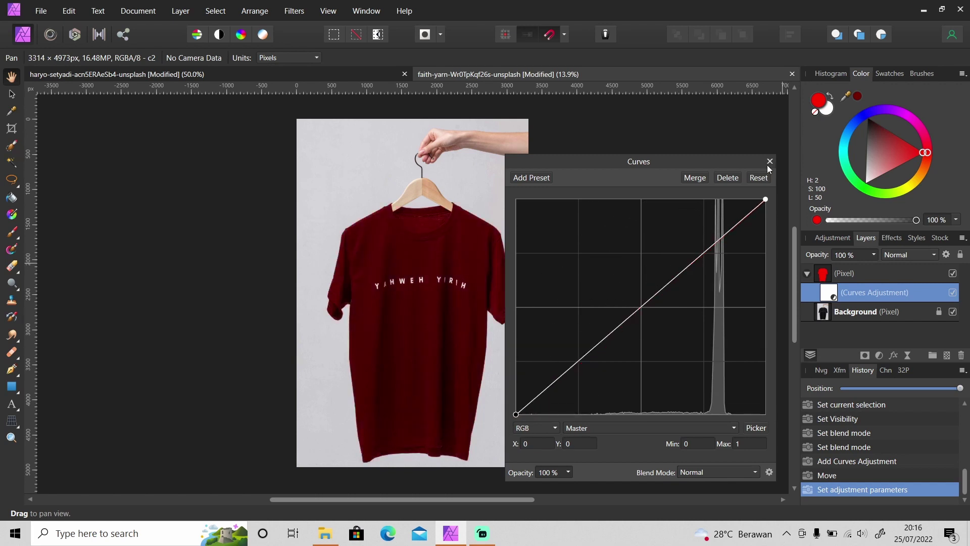
pyautogui.click(770, 162)
pyautogui.click(862, 276)
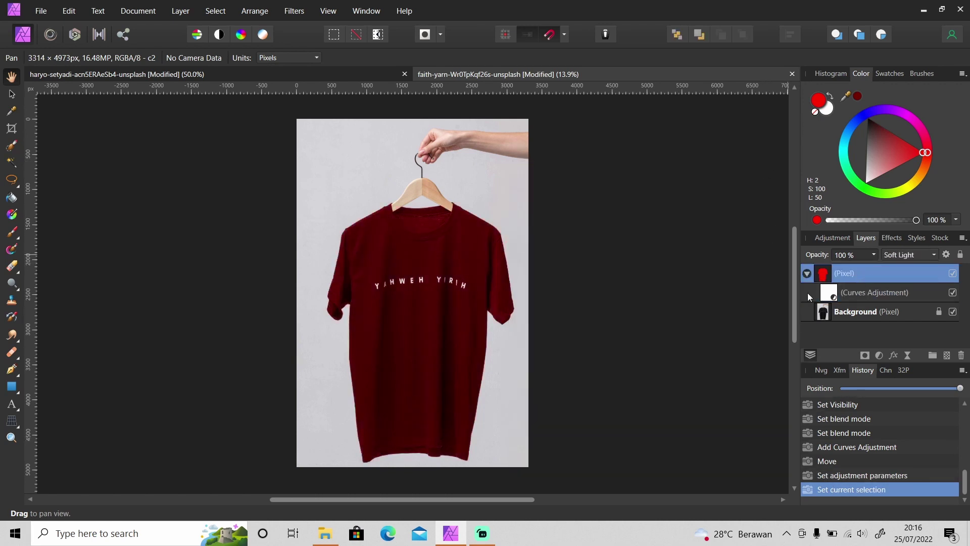
# Step: Flood-fill the black shirt with magenta for purple, then with blue
pyautogui.press('g')
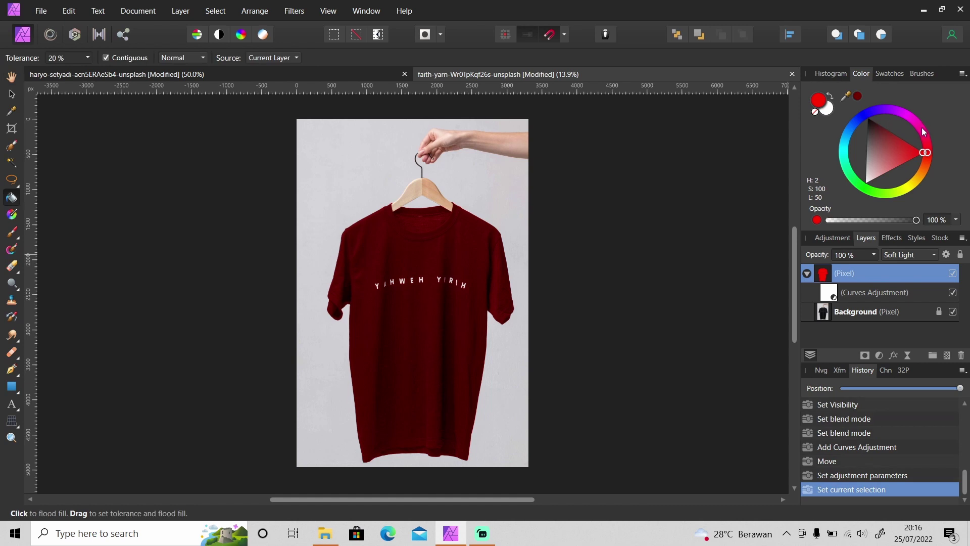
pyautogui.moveTo(917, 129); pyautogui.dragTo(905, 115)
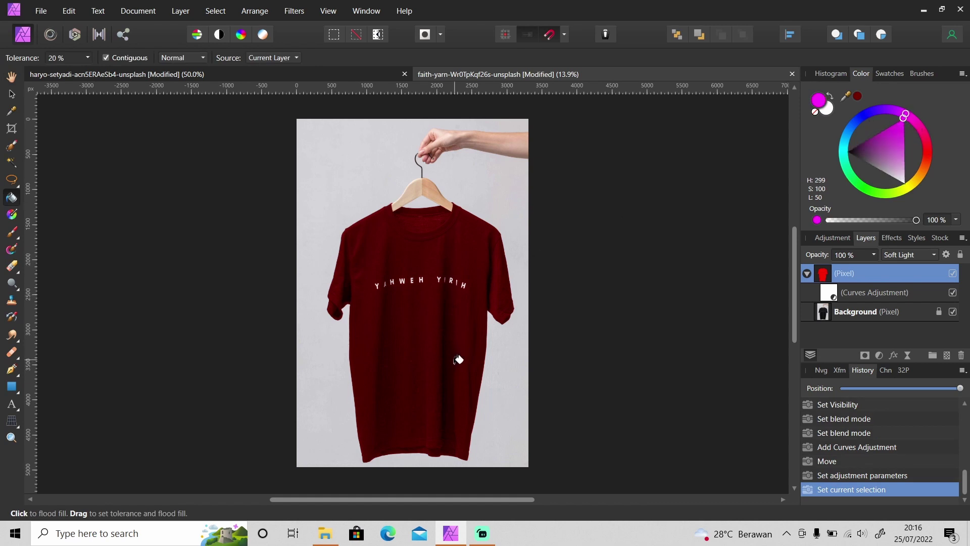
pyautogui.click(725, 280)
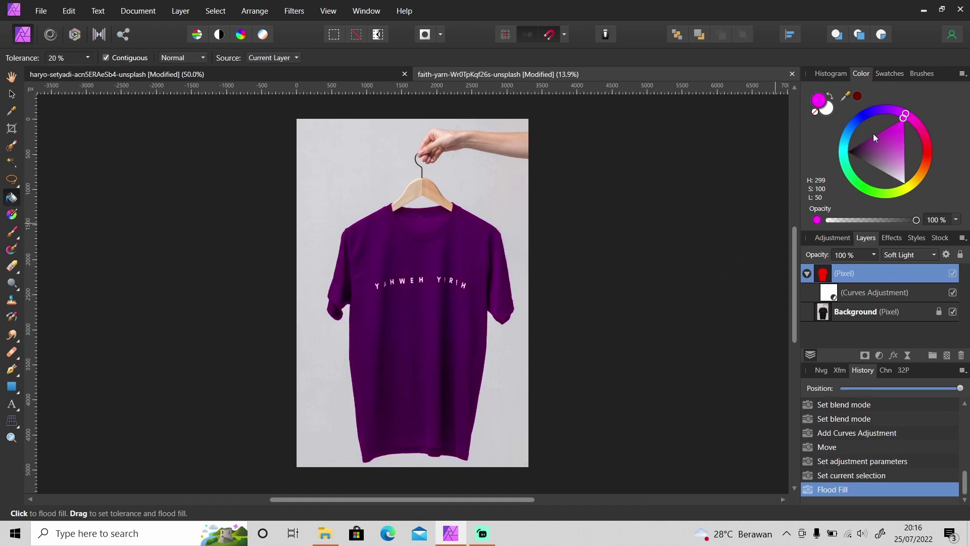
pyautogui.moveTo(866, 125)
pyautogui.mouseDown()
pyautogui.moveTo(858, 119)
pyautogui.moveTo(850, 130)
pyautogui.mouseUp()
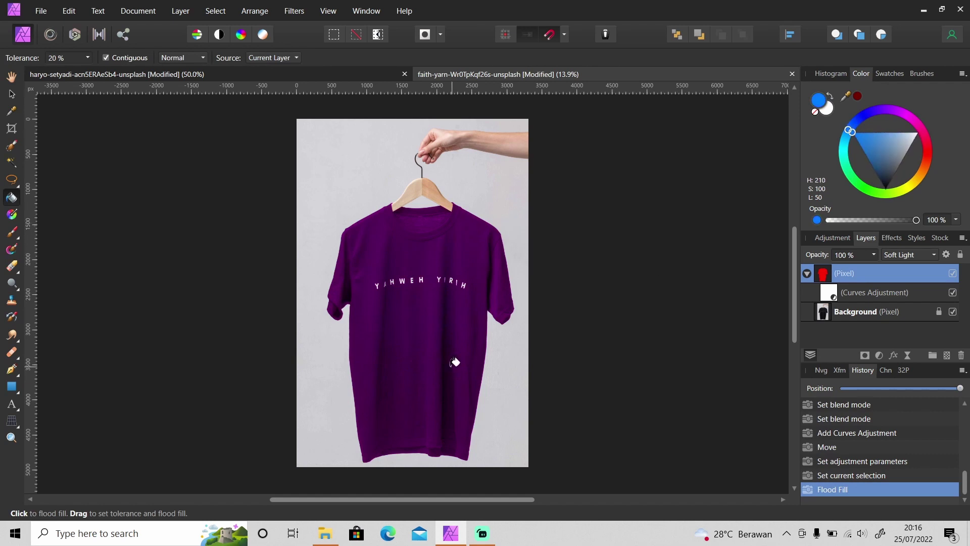
pyautogui.click(455, 362)
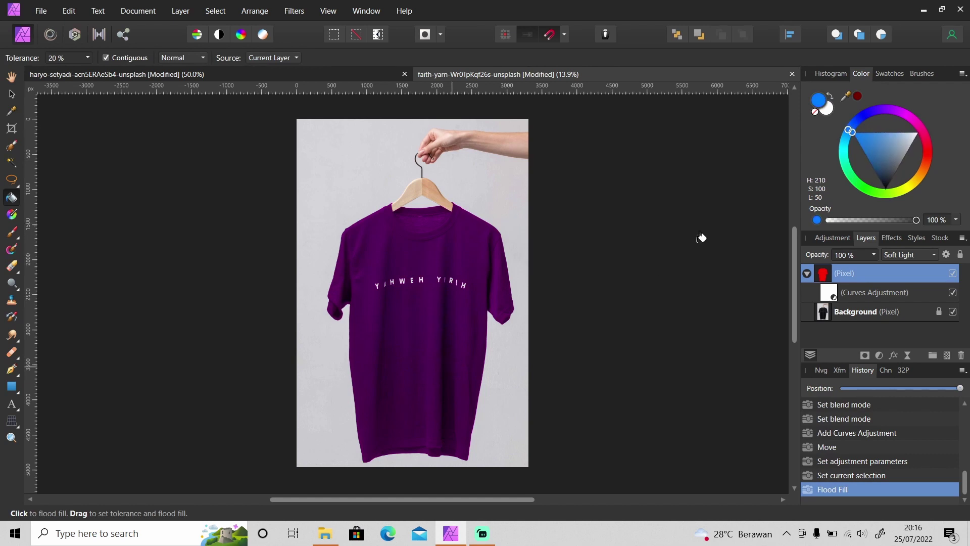
# Step: Refill the black shirt with green, then yellow for olive, finishing with red
pyautogui.click(844, 151)
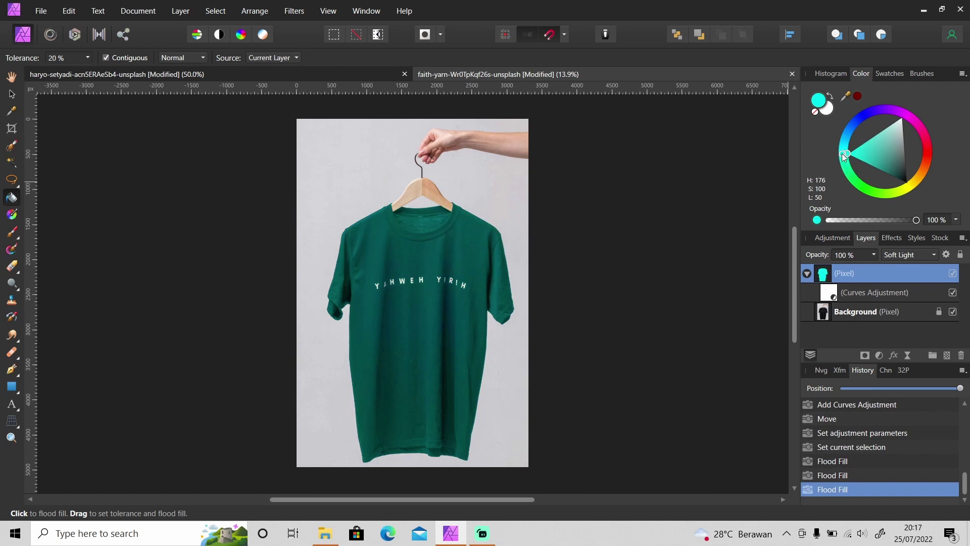
pyautogui.moveTo(844, 154); pyautogui.dragTo(867, 187)
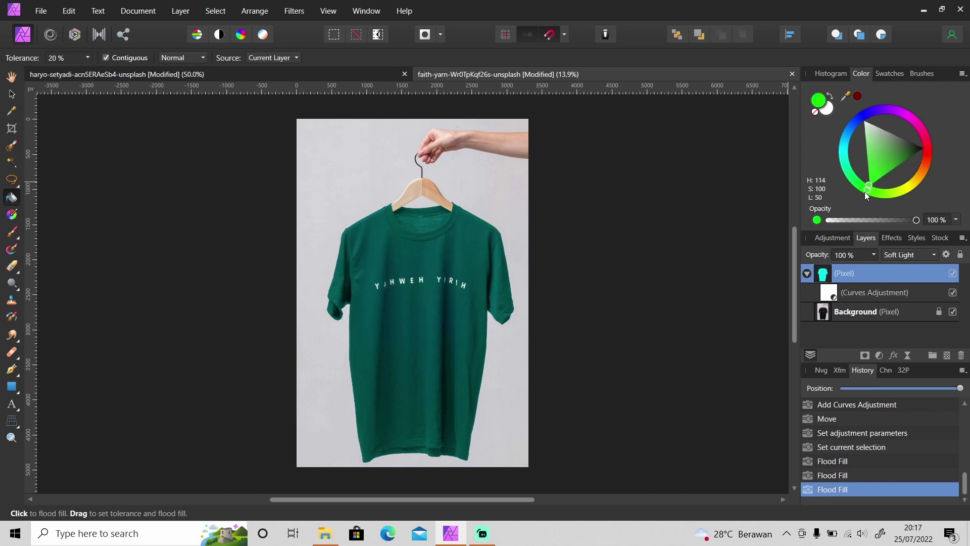
pyautogui.click(434, 344)
pyautogui.moveTo(882, 189); pyautogui.dragTo(913, 181)
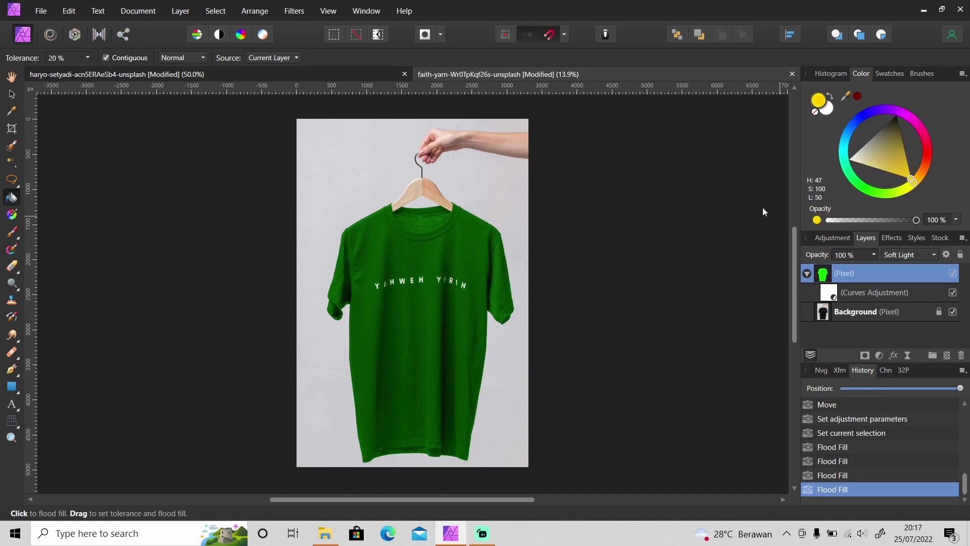
pyautogui.click(428, 364)
pyautogui.moveTo(923, 165); pyautogui.dragTo(925, 148)
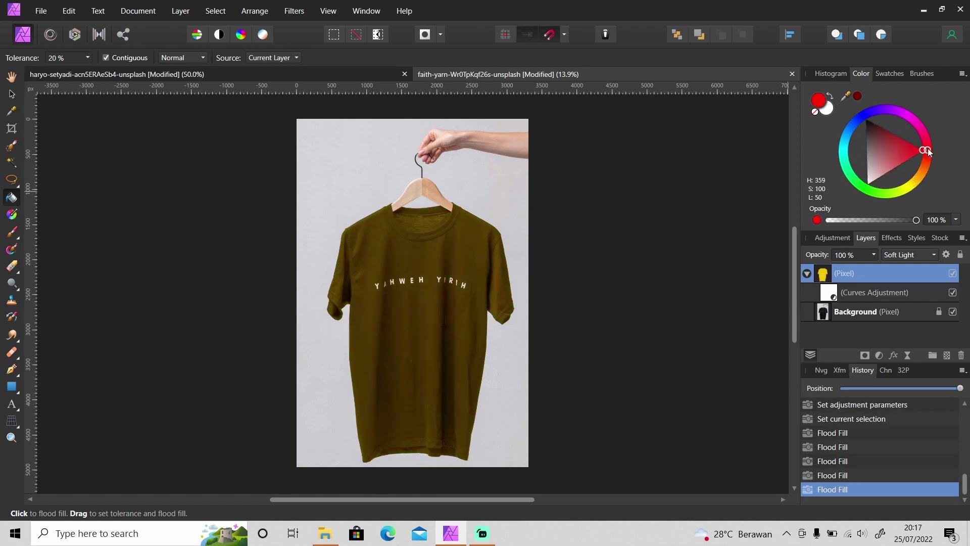
pyautogui.click(501, 395)
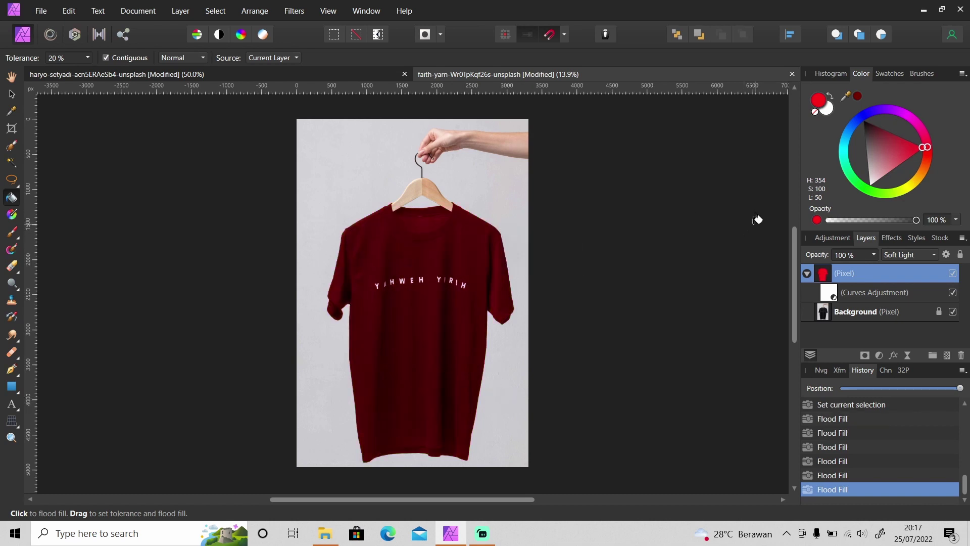
pyautogui.click(807, 273)
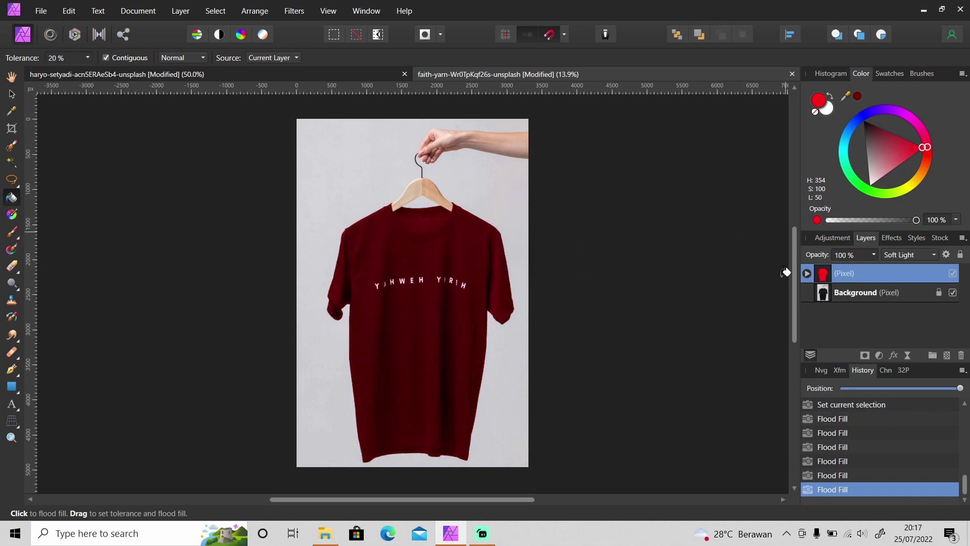
pyautogui.click(299, 80)
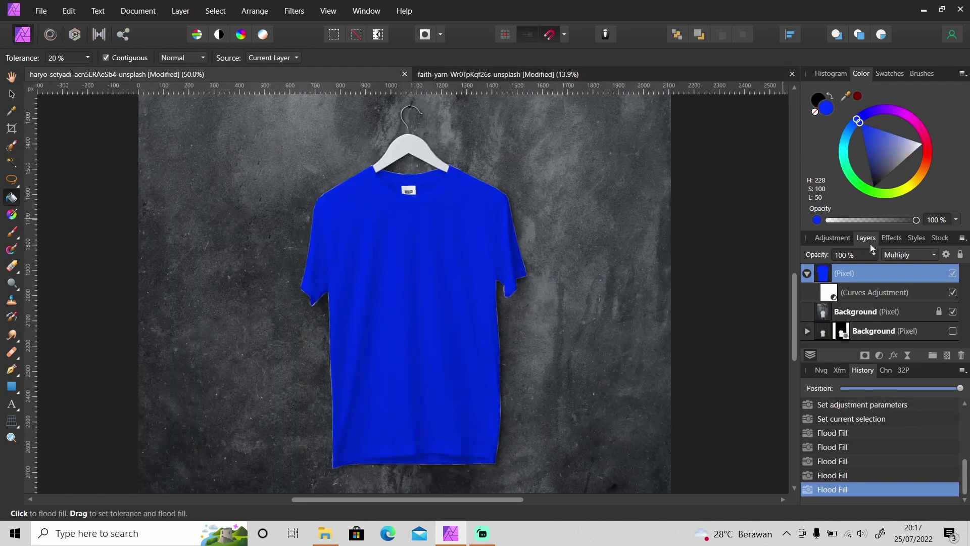
pyautogui.click(910, 256)
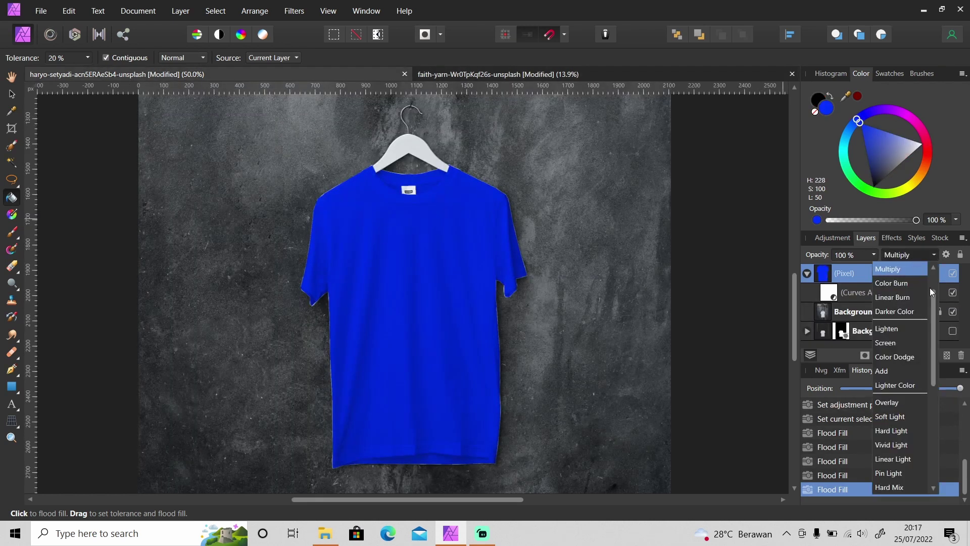
pyautogui.scroll(1, 930, 287)
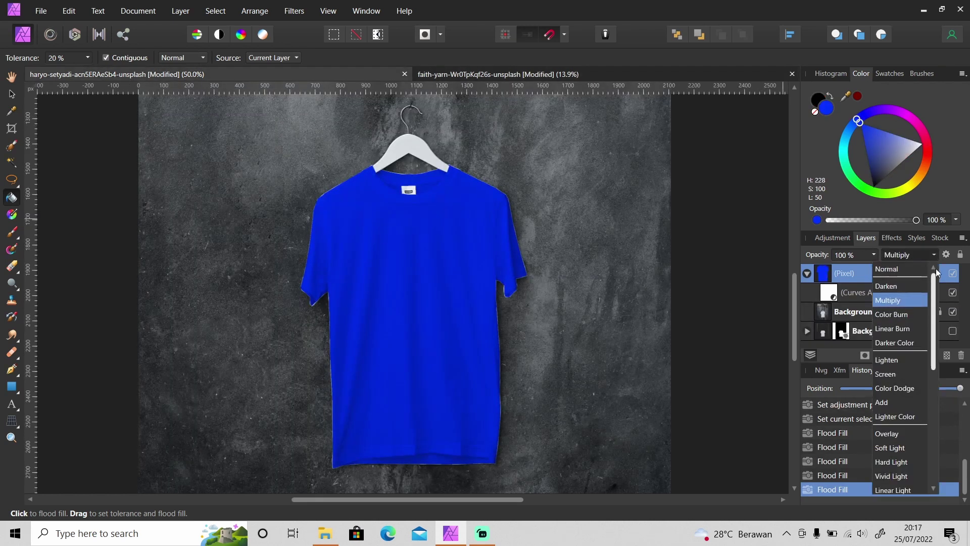
pyautogui.click(618, 74)
pyautogui.click(559, 74)
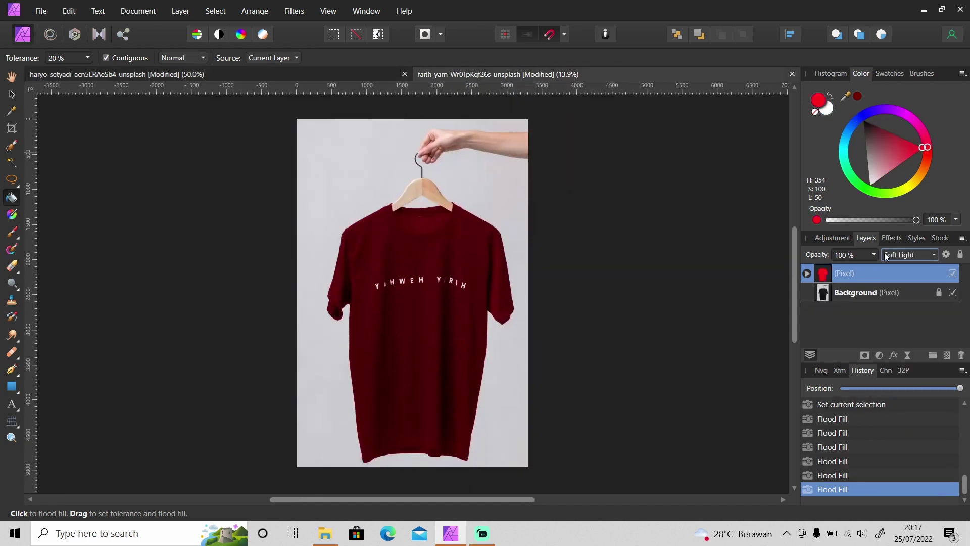
pyautogui.click(913, 256)
pyautogui.scroll(5, 930, 284)
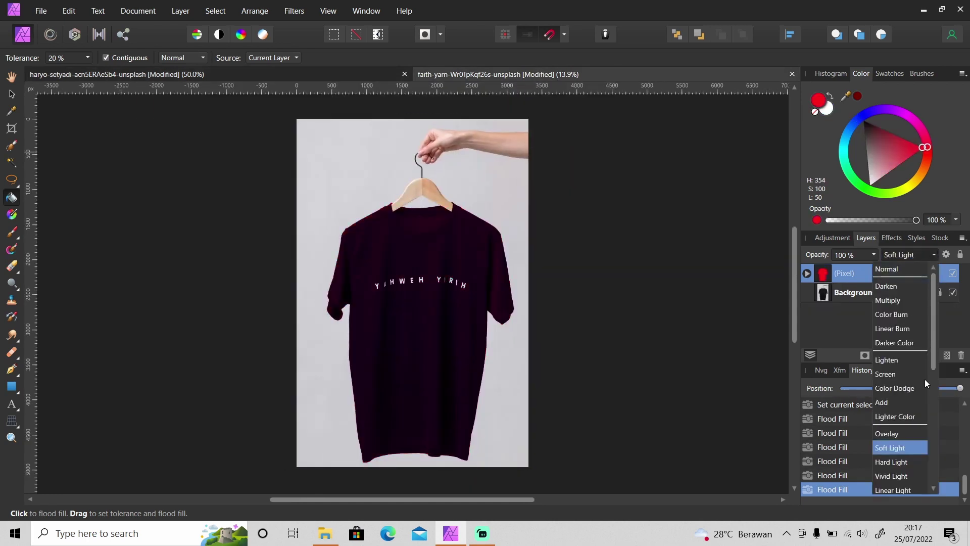
pyautogui.click(916, 448)
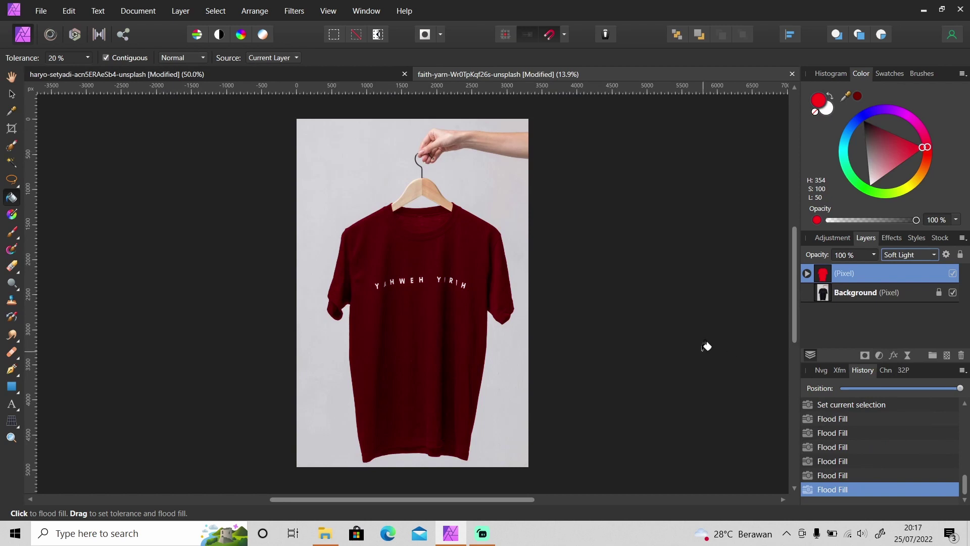